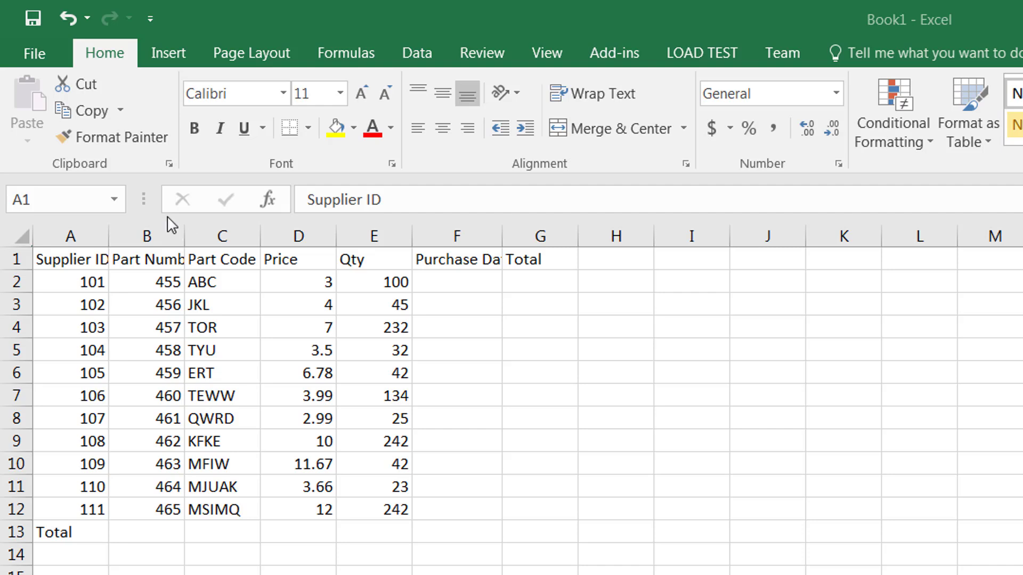
# Step: Insert a blank sheet row above the table so the headers move to row 2
pyautogui.click(91, 261)
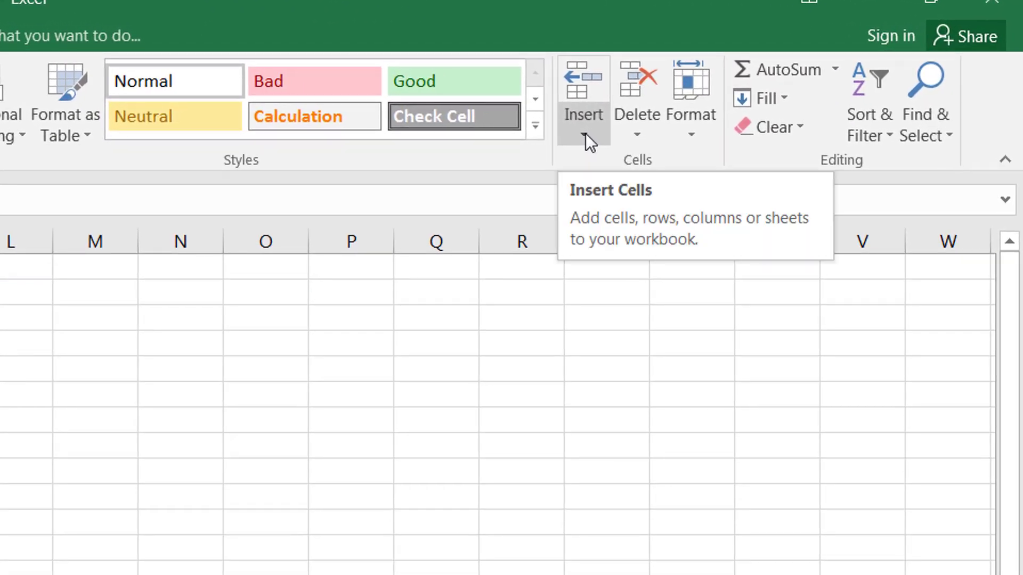
pyautogui.click(584, 134)
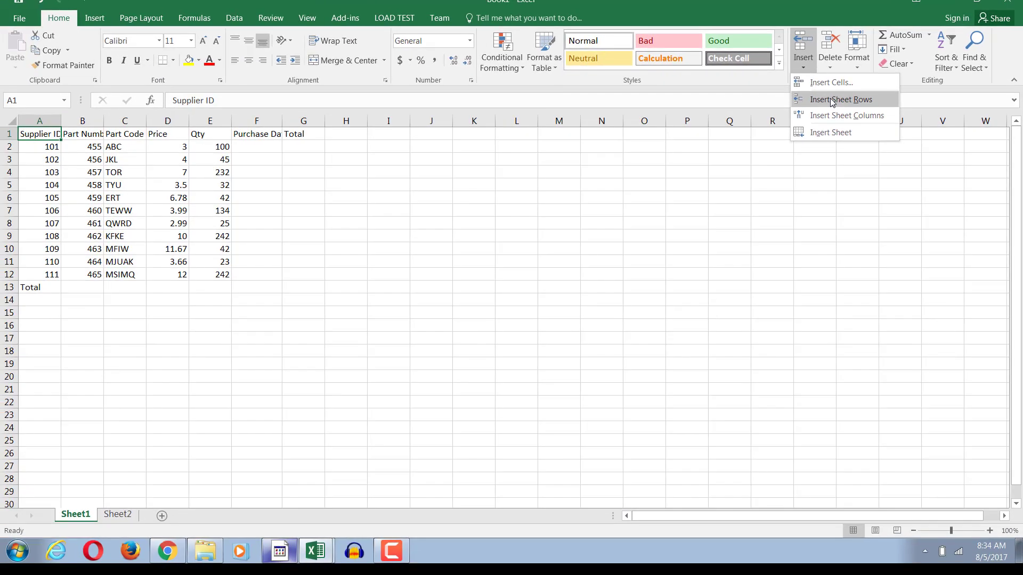
pyautogui.click(832, 100)
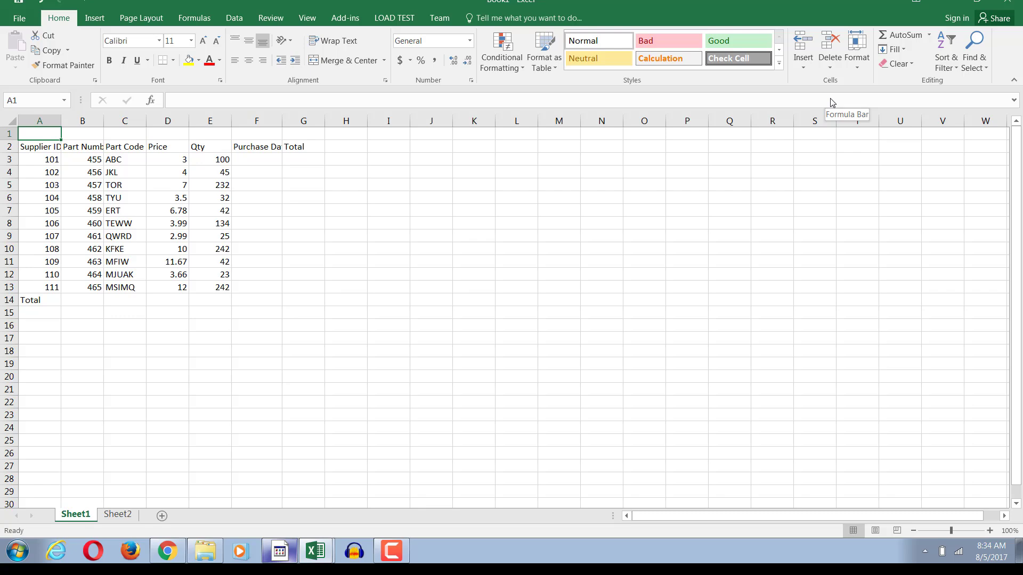
# Step: Insert a blank sheet column left of the table, shifting Supplier ID to column B
pyautogui.press('Down')
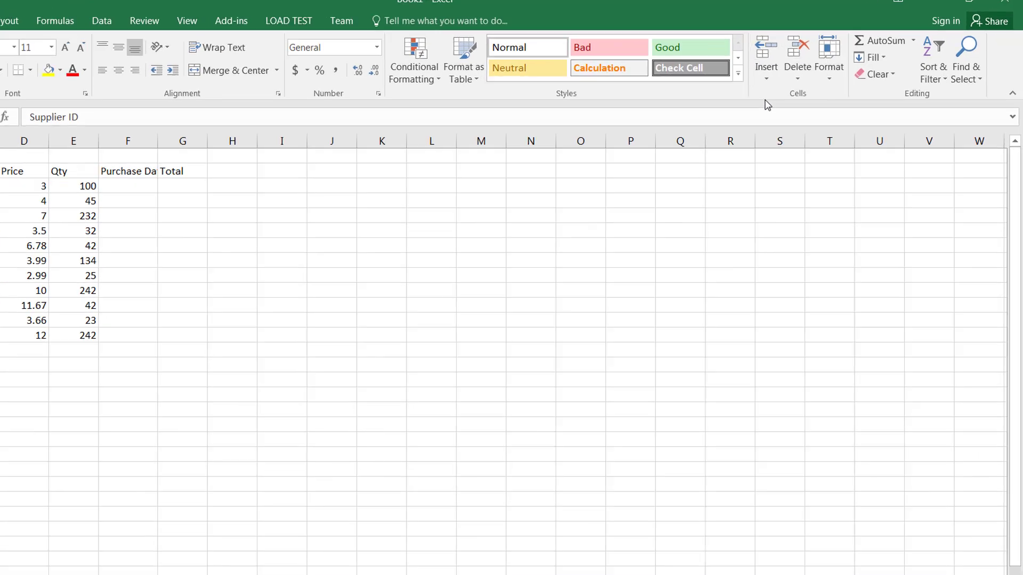
pyautogui.click(766, 77)
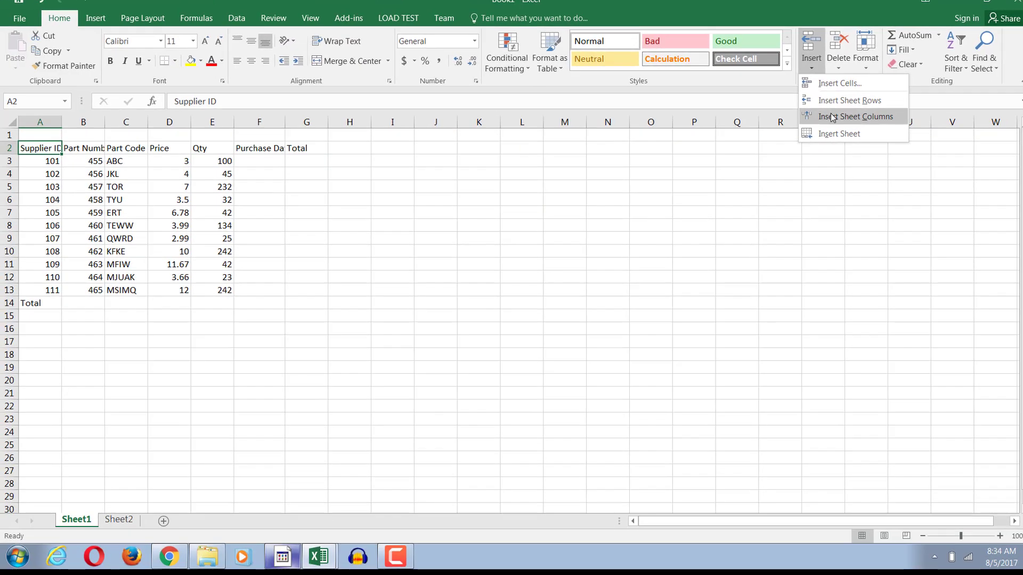
pyautogui.click(833, 117)
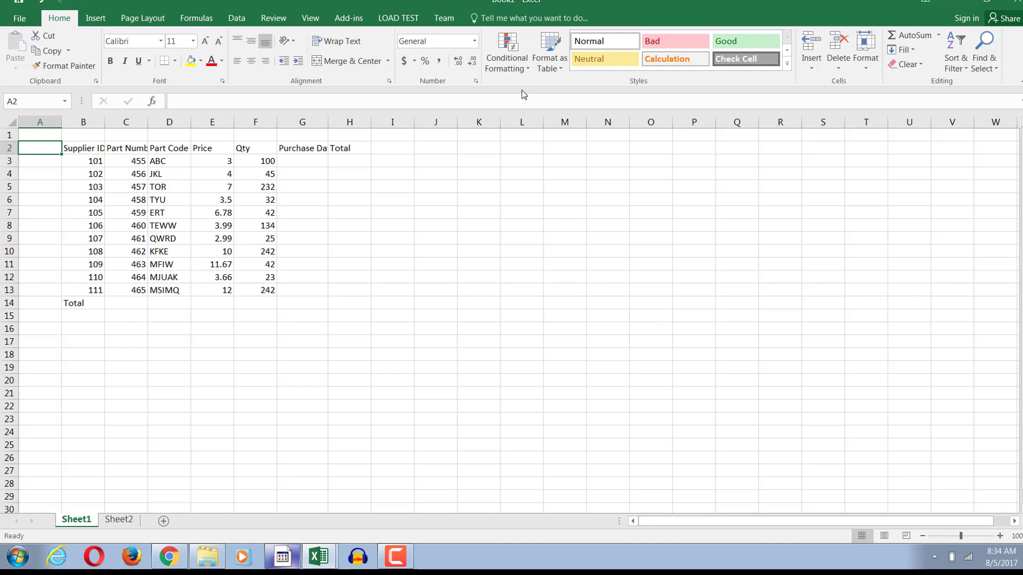
# Step: Select the empty cells A1 through H1 above the table
pyautogui.click(51, 137)
pyautogui.moveTo(50, 137); pyautogui.dragTo(358, 122)
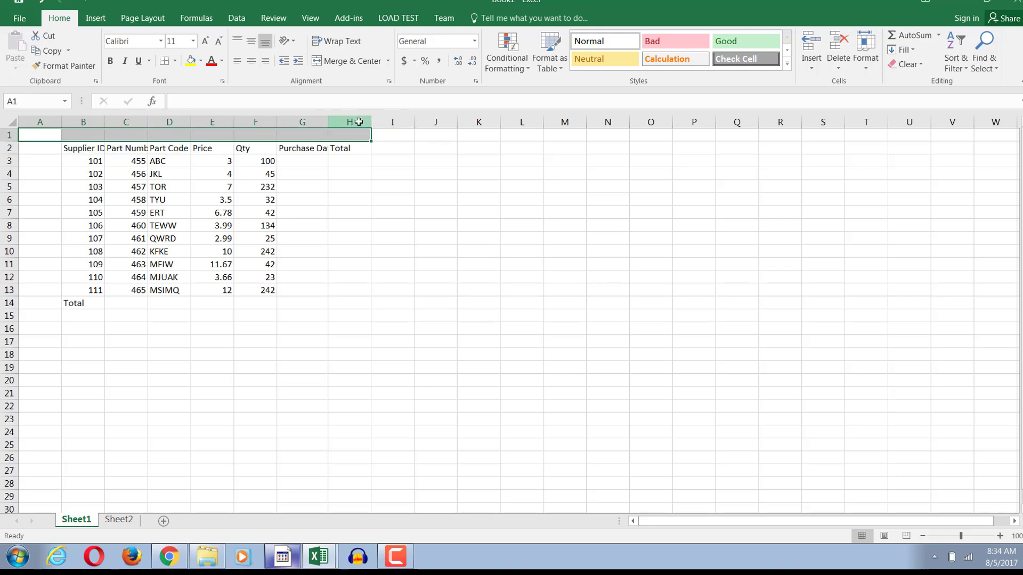
pyautogui.click(324, 200)
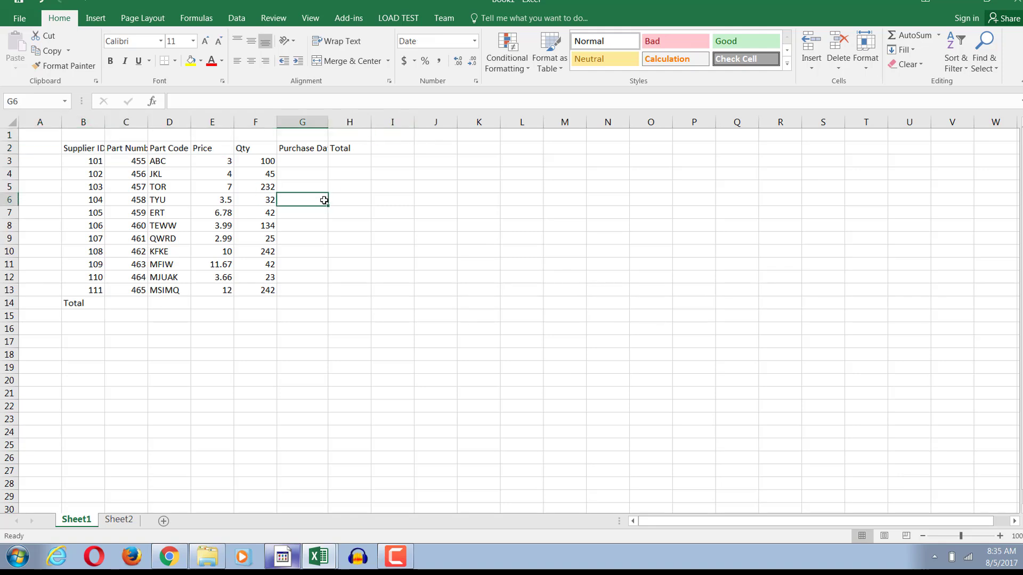
pyautogui.click(49, 139)
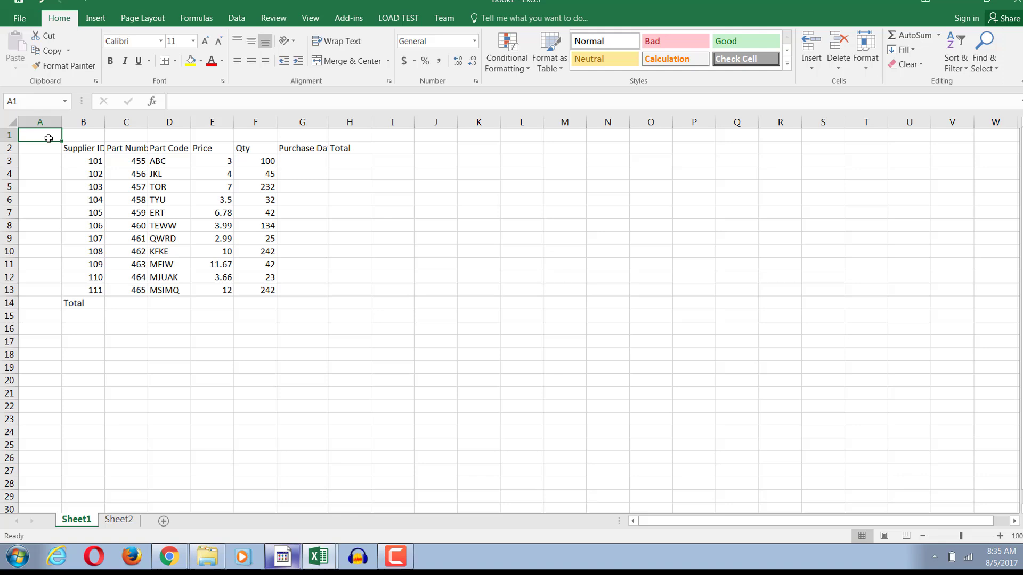
pyautogui.moveTo(60, 138); pyautogui.dragTo(345, 135)
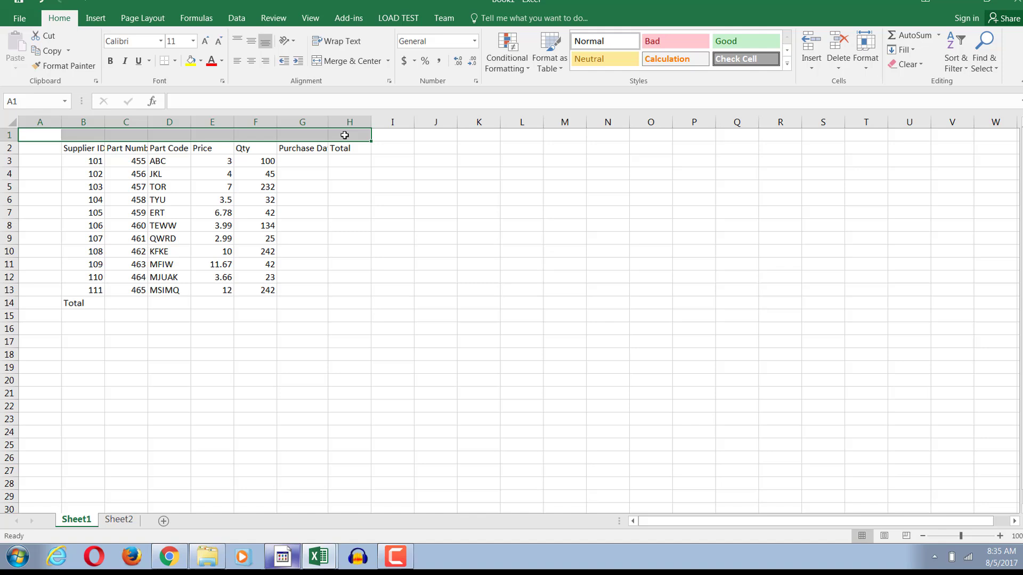
pyautogui.click(331, 241)
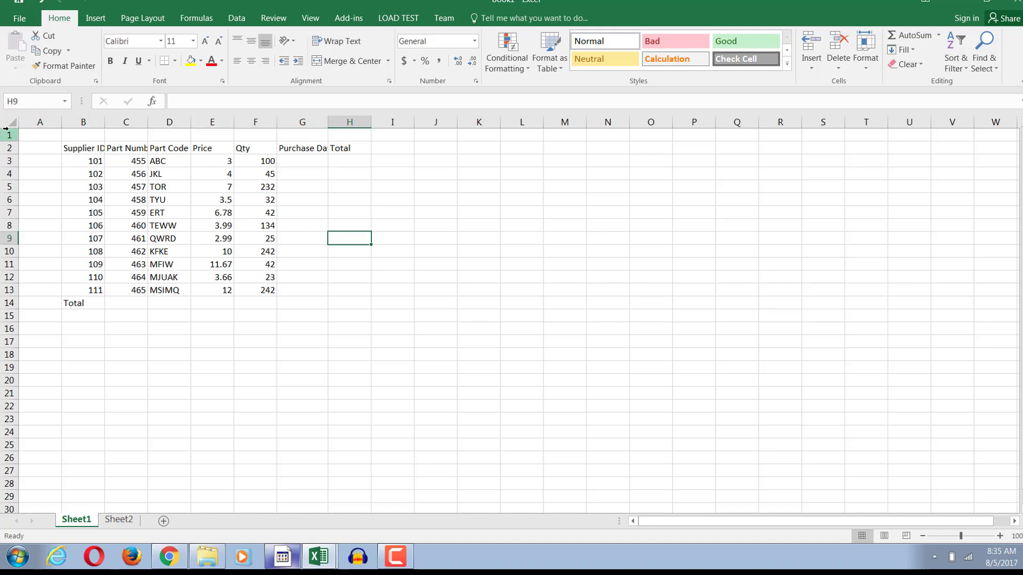
pyautogui.click(33, 136)
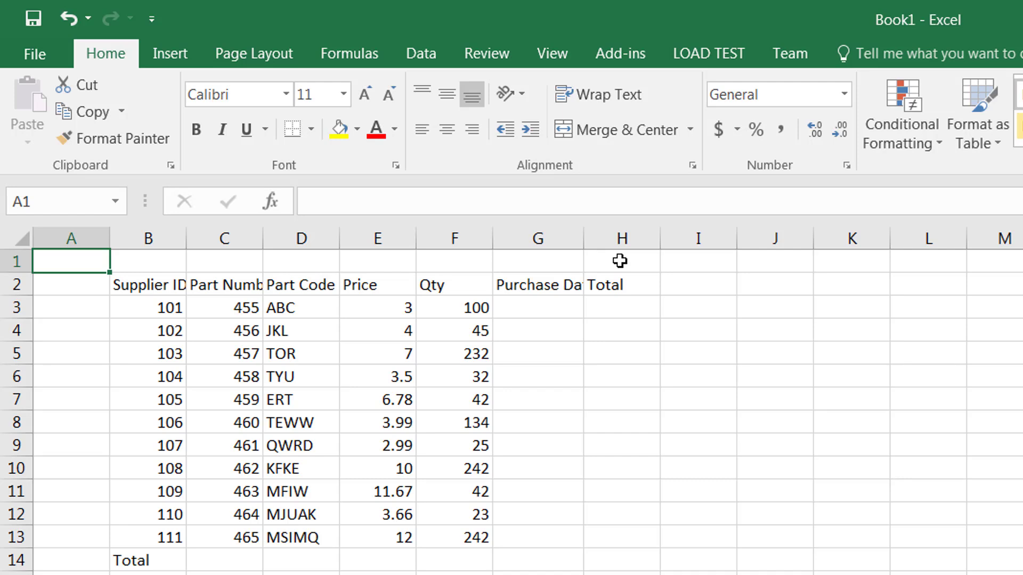
pyautogui.press('shift')
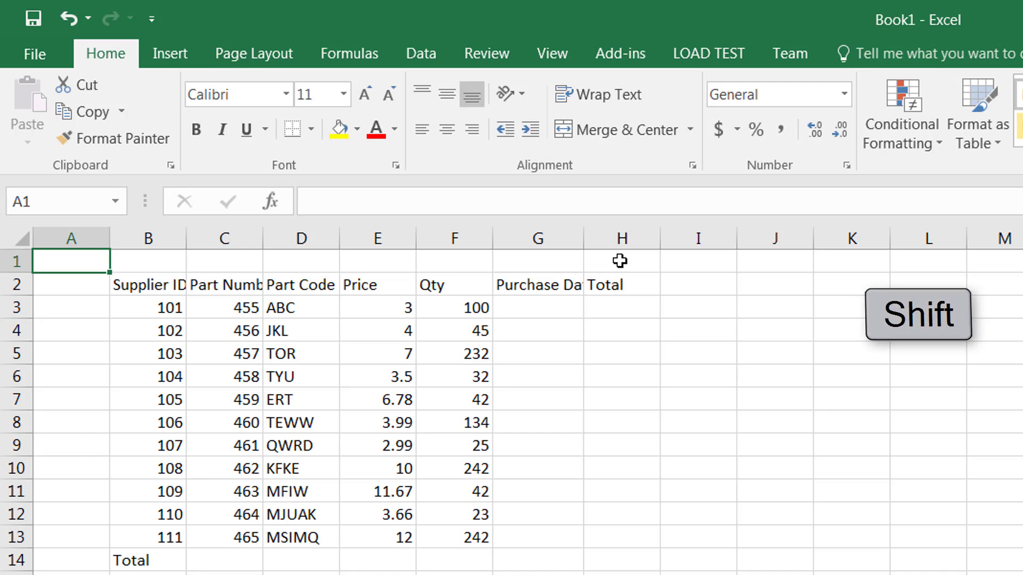
pyautogui.keyDown('shift'); pyautogui.click(619, 260); pyautogui.keyUp('shift')
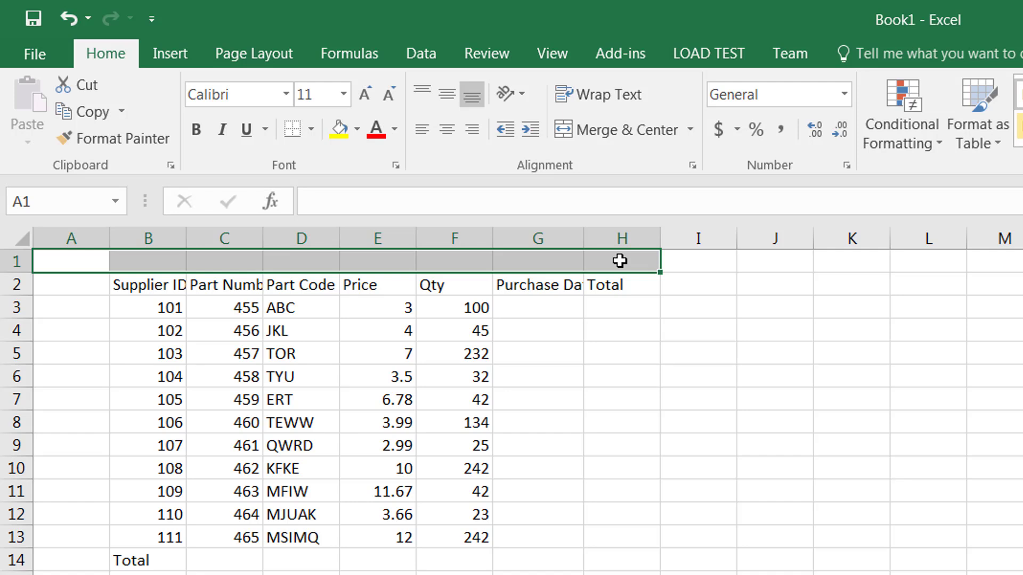
# Step: Merge and centre A1:H1 into one title cell spanning the table's width
pyautogui.click(620, 130)
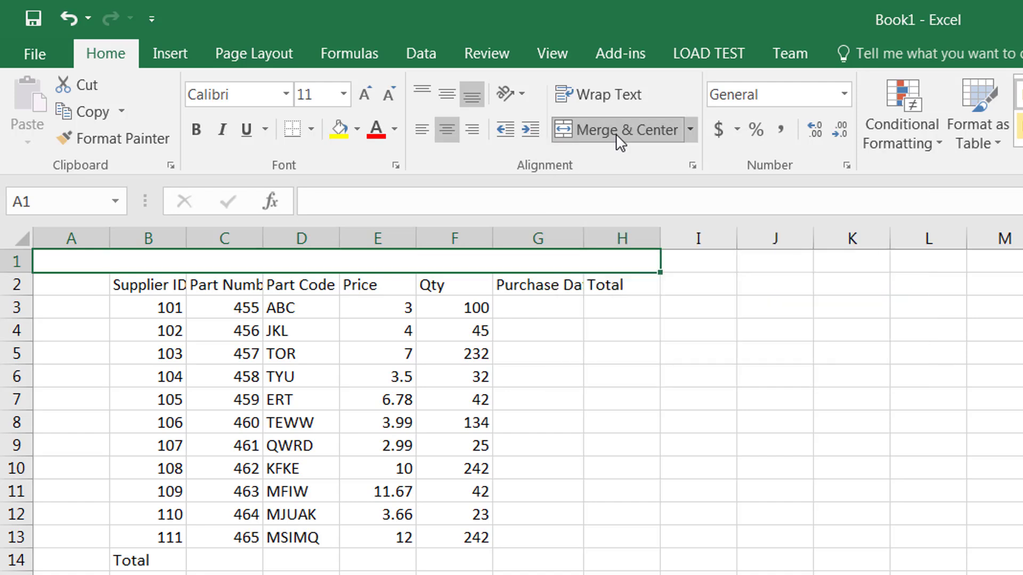
pyautogui.click(65, 286)
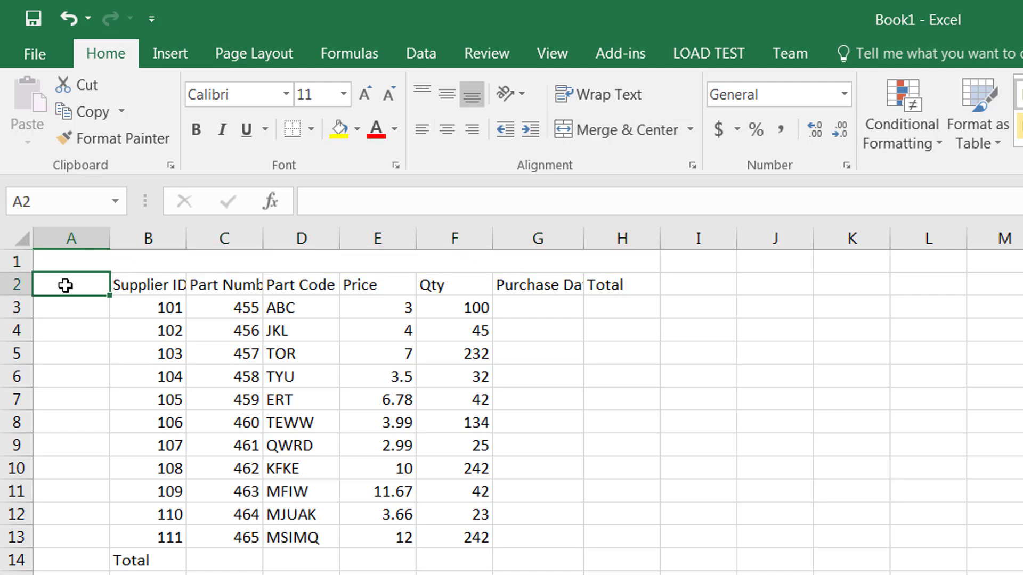
# Step: Merge A2:A14 into one tall cell using Merge Cells, without centring
pyautogui.keyDown('shift'); pyautogui.click(77, 558); pyautogui.keyUp('shift')
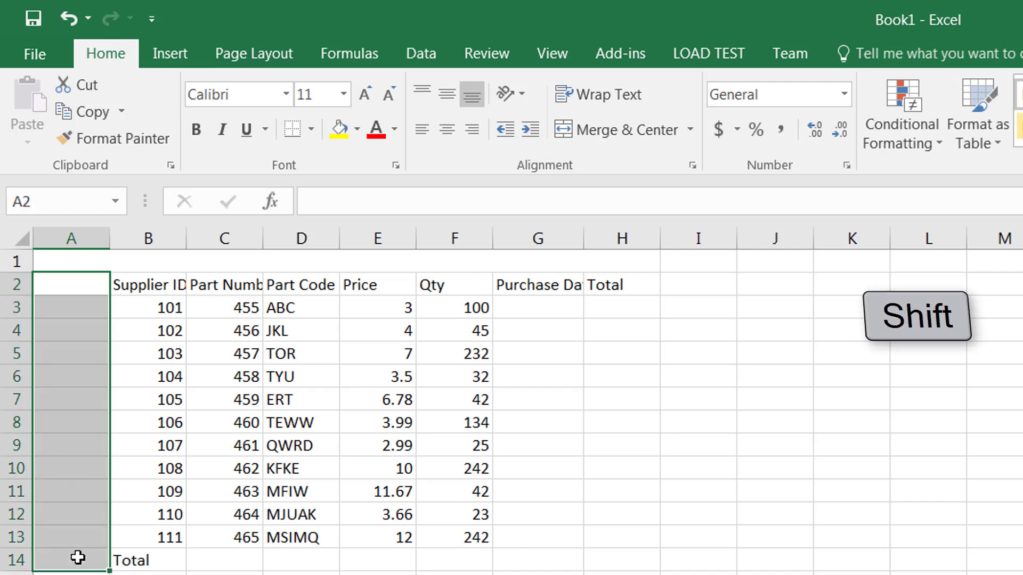
pyautogui.click(690, 130)
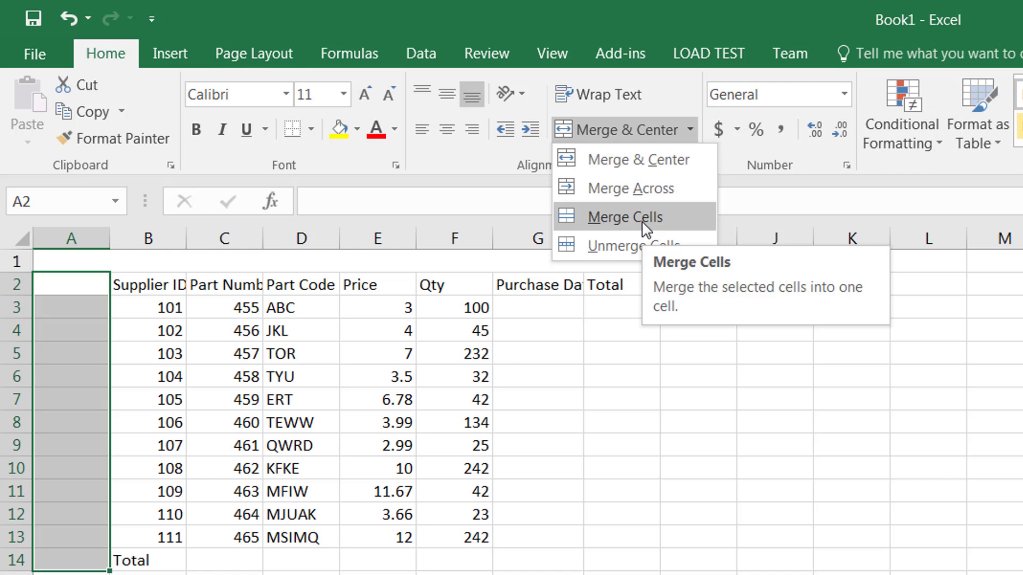
pyautogui.click(624, 216)
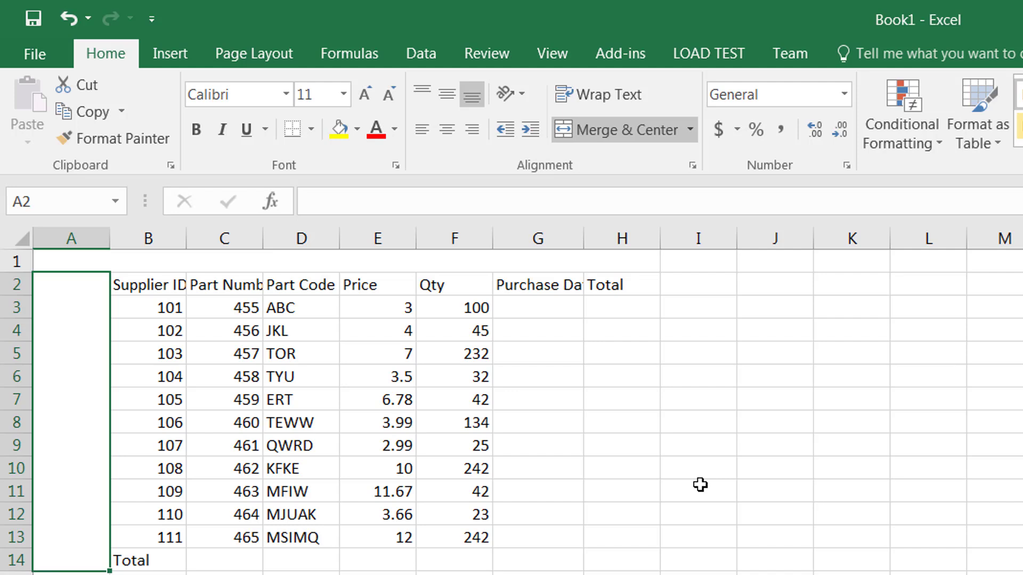
pyautogui.click(152, 353)
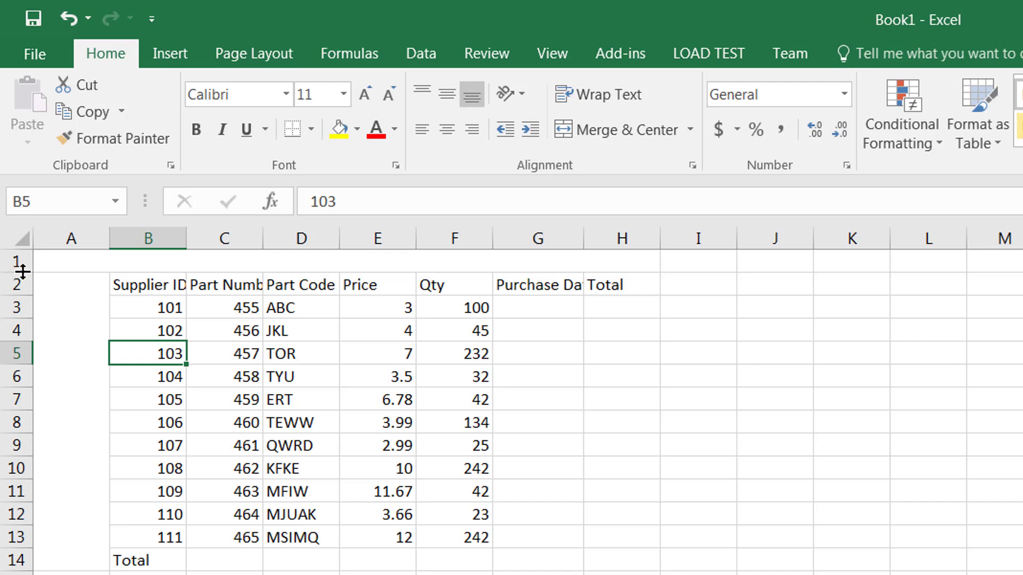
# Step: Increase row 1's height to about 30.60 points
pyautogui.moveTo(22, 273); pyautogui.dragTo(19, 298)
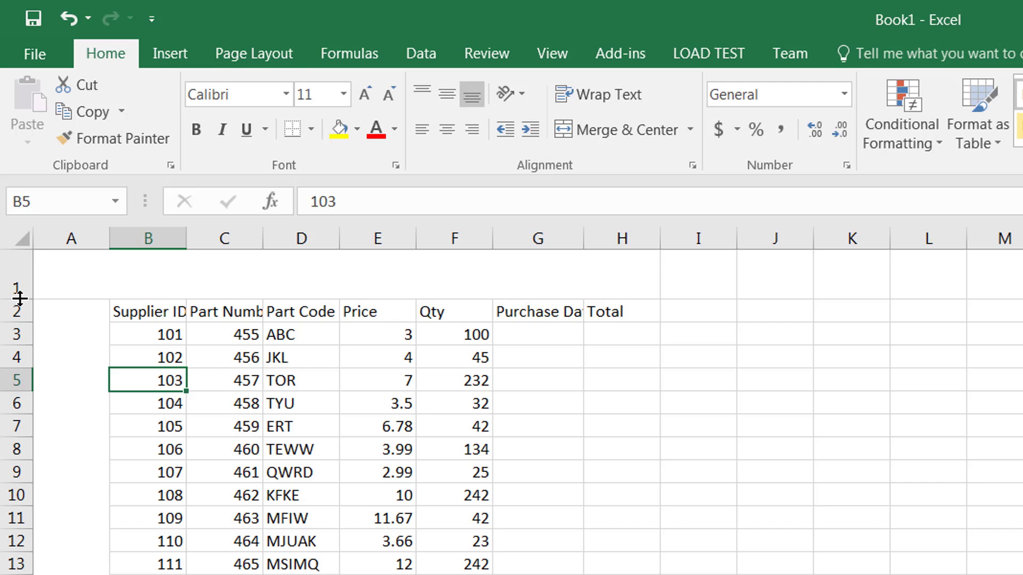
# Step: Enter the title 'Abby's Parts Place' in merged cell A1
pyautogui.click(235, 276)
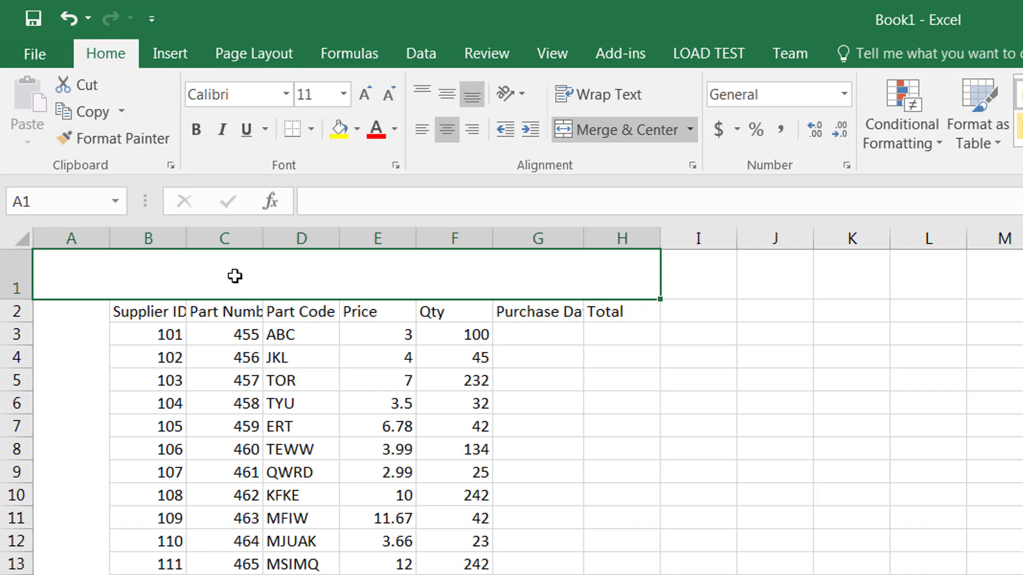
pyautogui.write("Abby's")
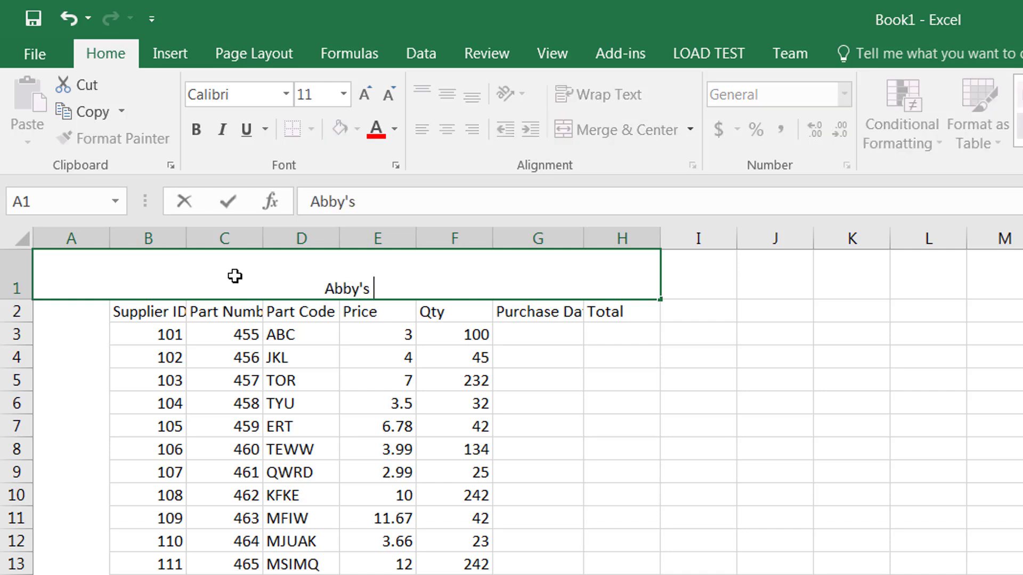
pyautogui.write(' Parts P')
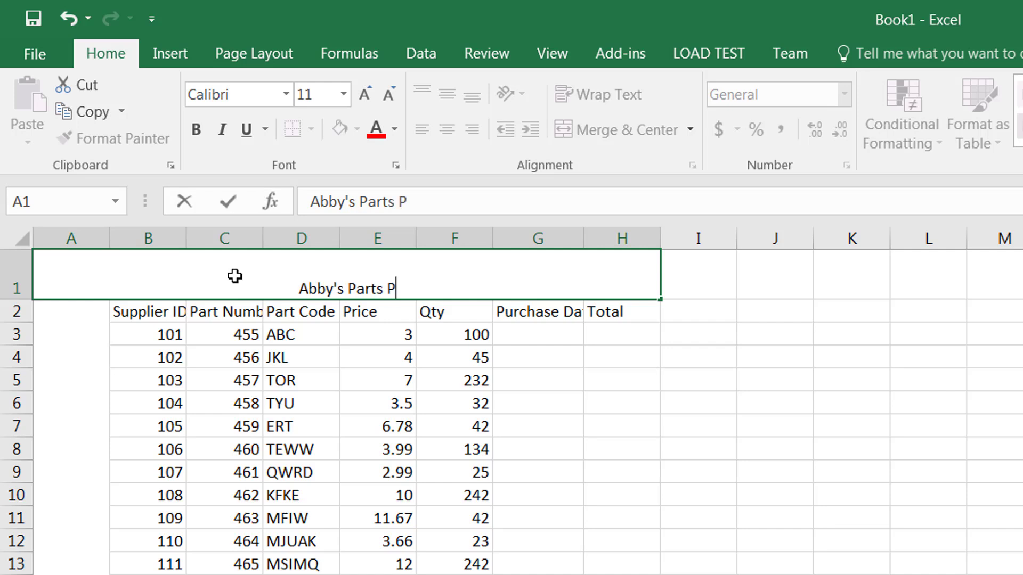
pyautogui.write('lace')
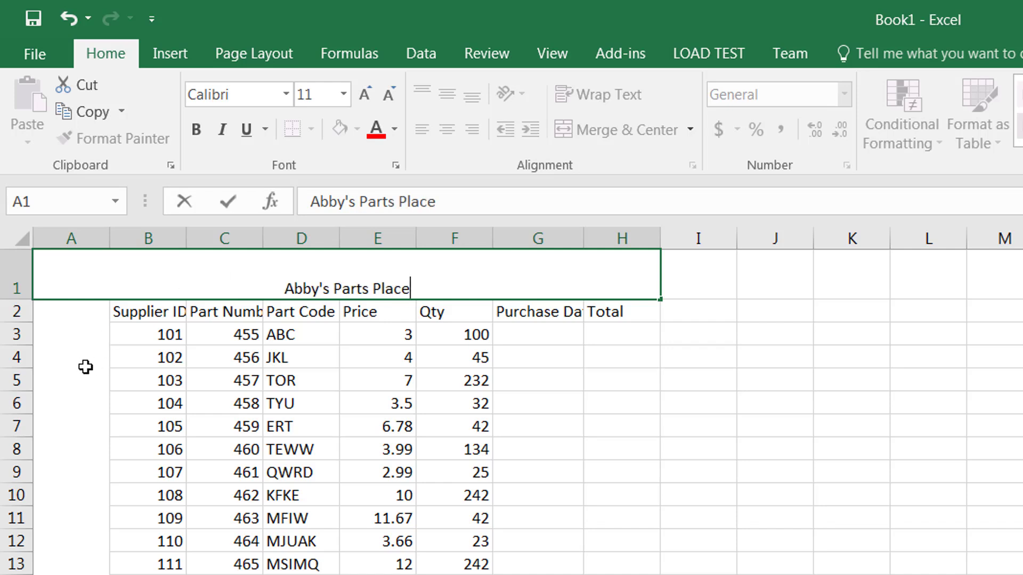
pyautogui.press('Return')
pyautogui.click(275, 288)
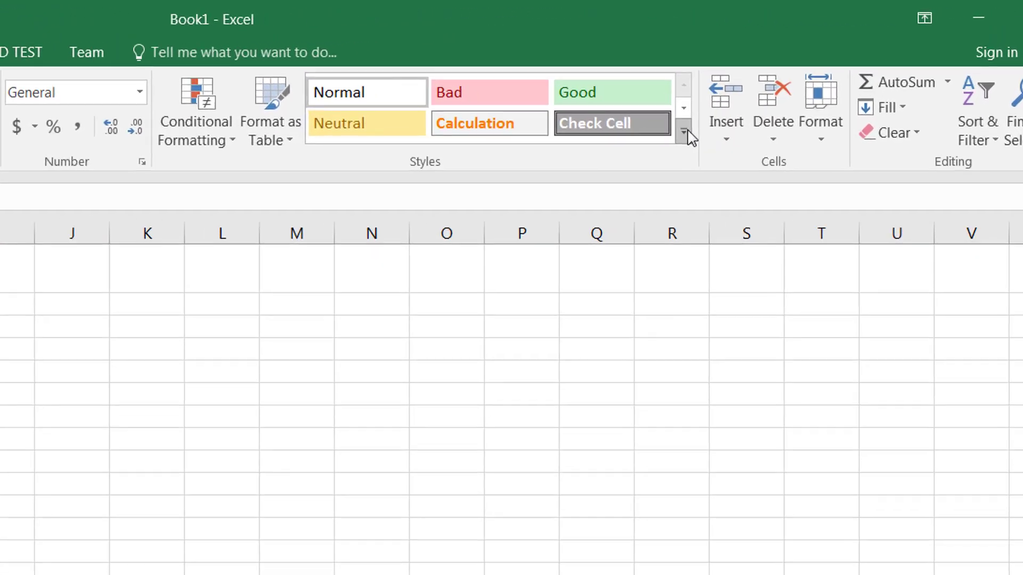
pyautogui.click(819, 78)
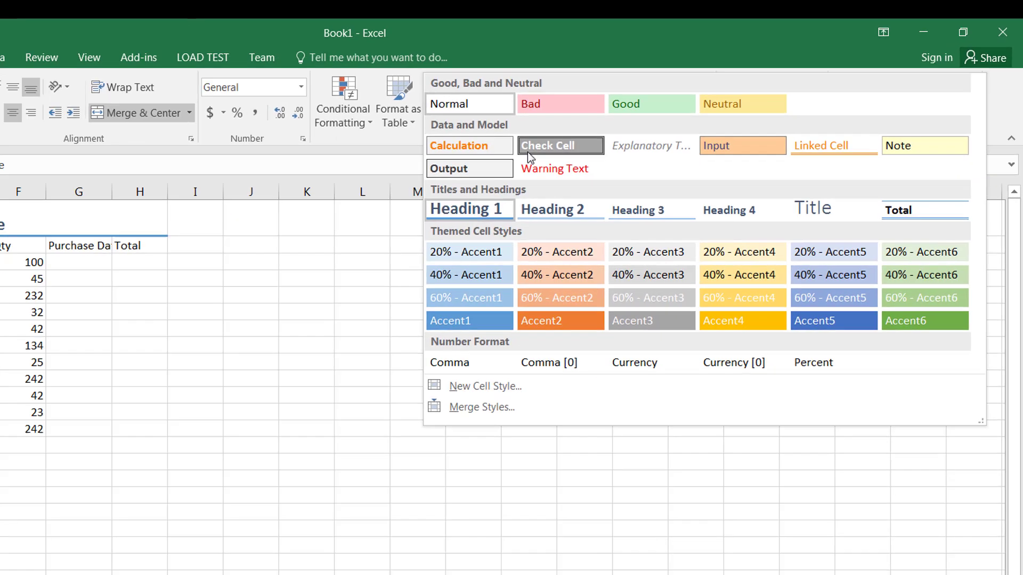
pyautogui.press('Escape')
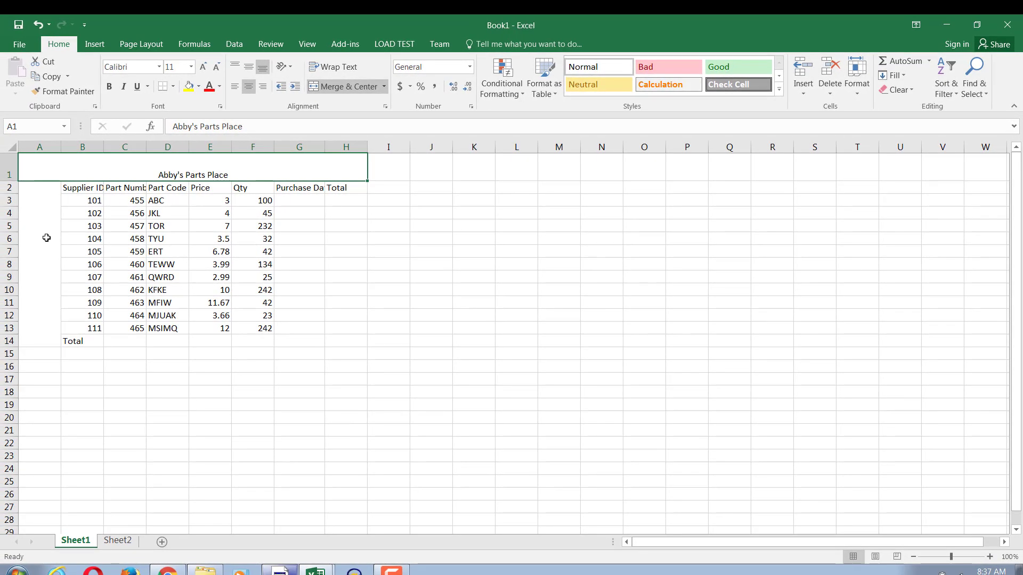
# Step: Type 'Year 2018' into the merged A2:A14 cell beside the table
pyautogui.moveTo(39, 187); pyautogui.dragTo(40, 341)
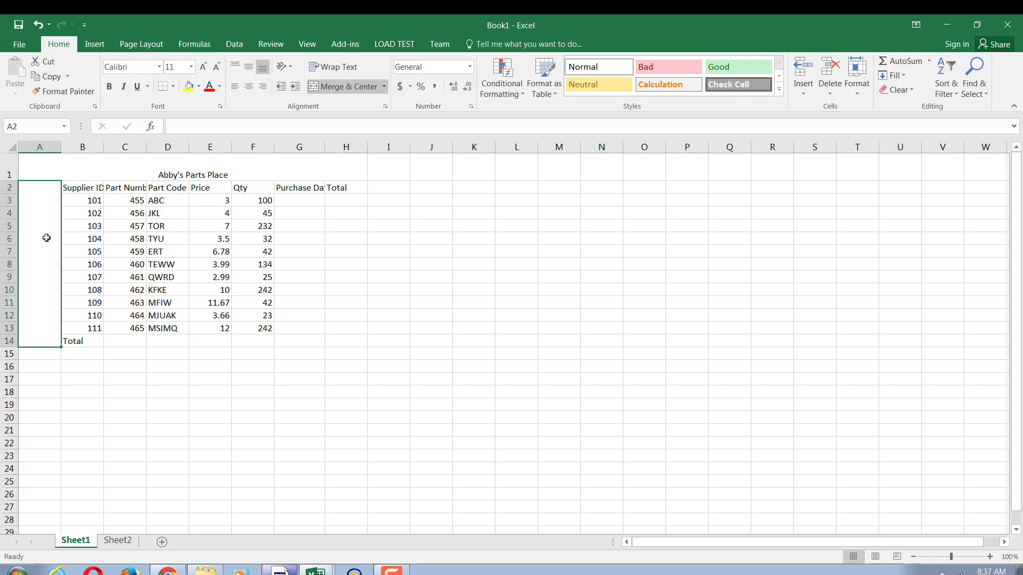
pyautogui.write('Year')
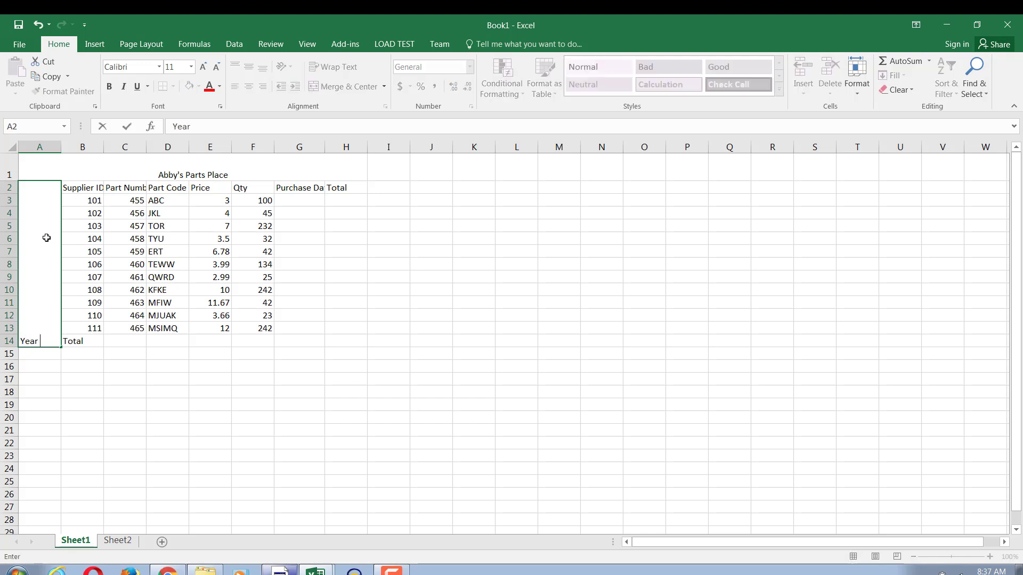
pyautogui.write(' 2018')
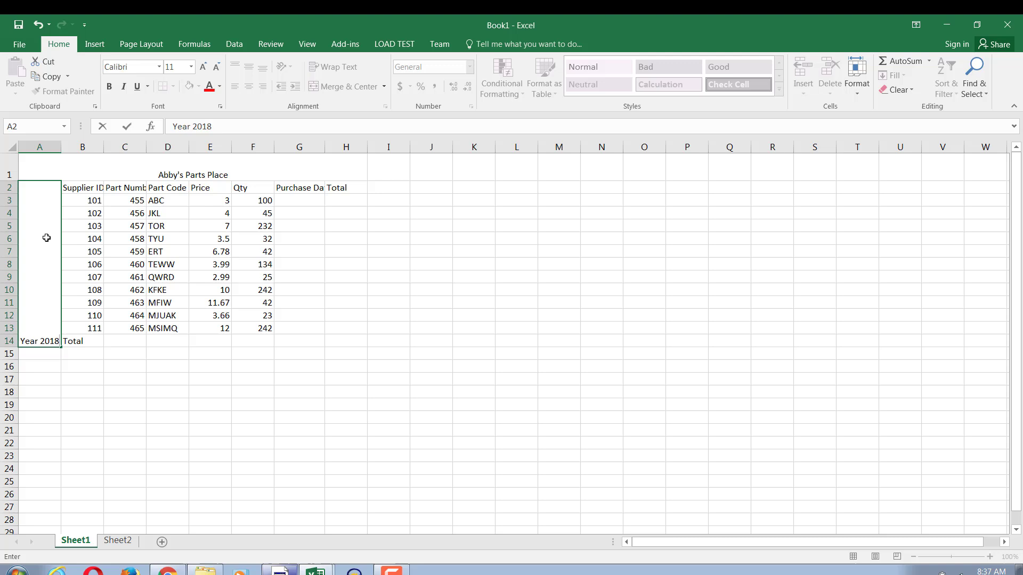
pyautogui.press('Return')
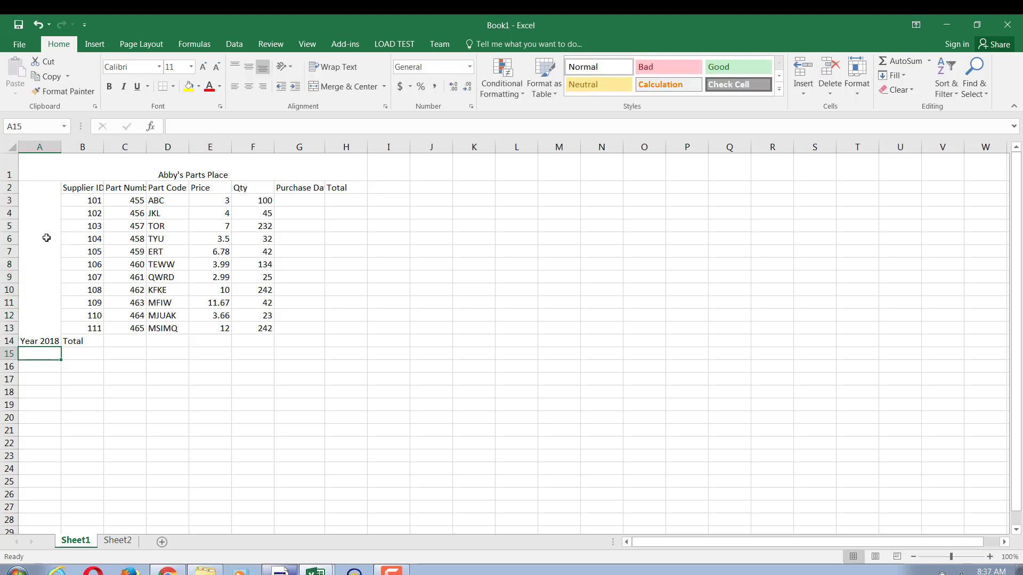
pyautogui.click(46, 237)
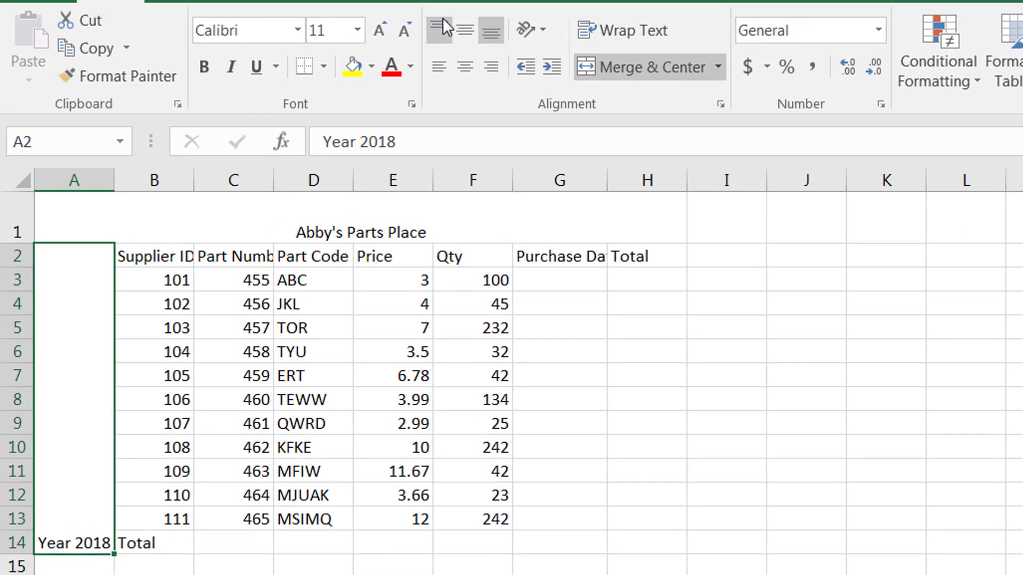
# Step: Middle-align 'Year 2018' in its merged cell and the 'Abby's Parts Place' title in row 1
pyautogui.click(339, 75)
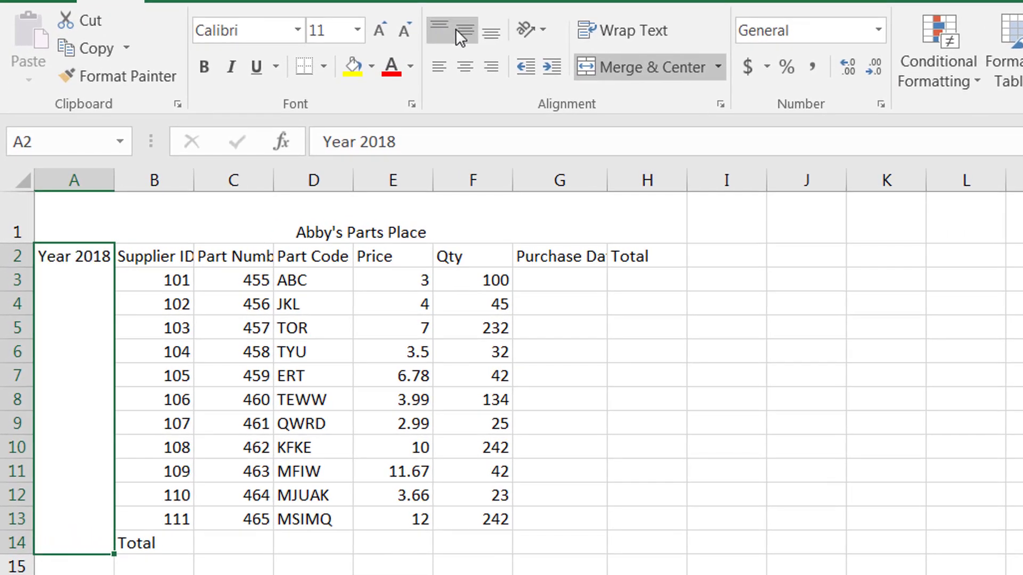
pyautogui.click(461, 36)
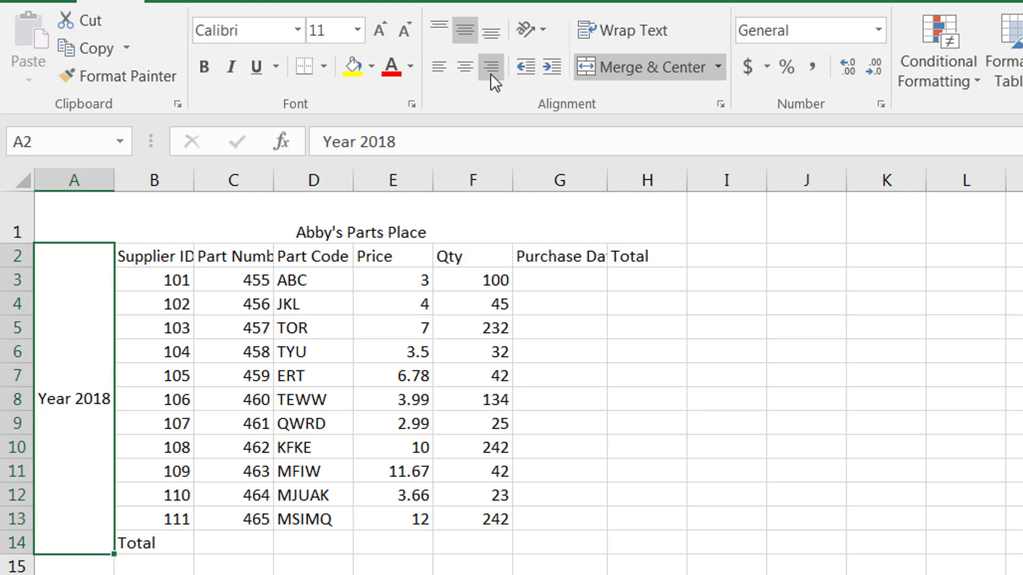
pyautogui.click(383, 215)
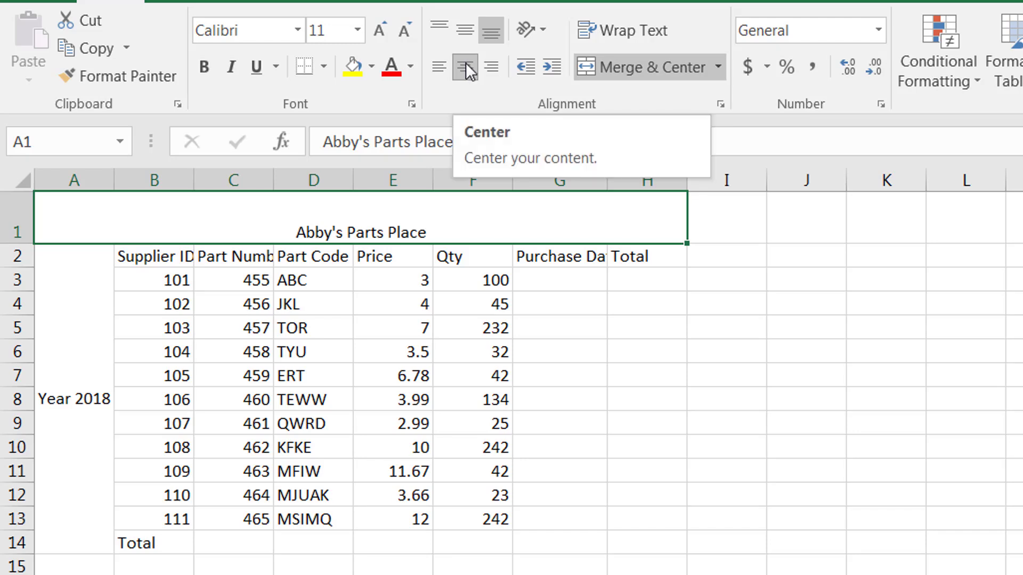
pyautogui.click(467, 28)
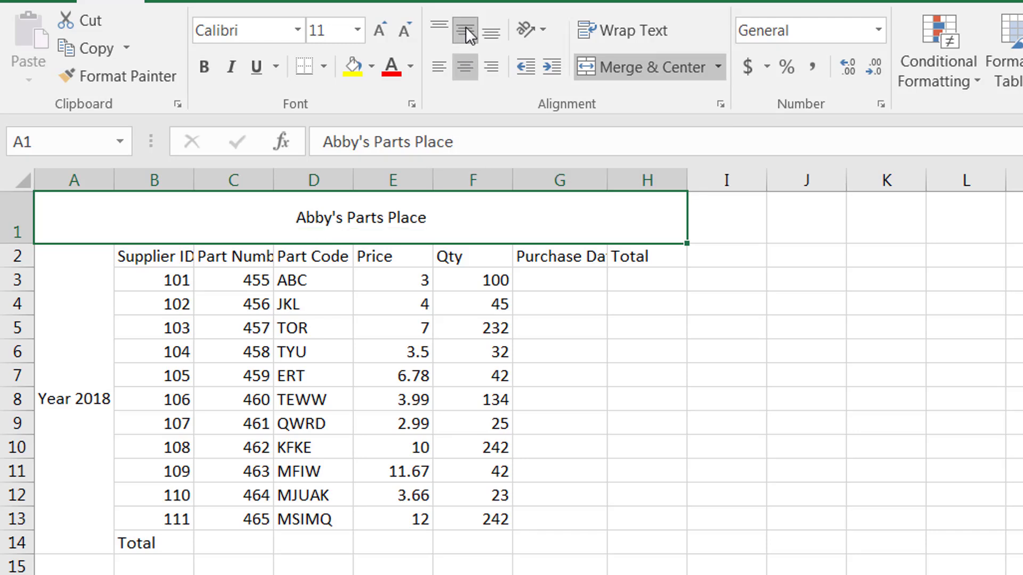
pyautogui.click(440, 25)
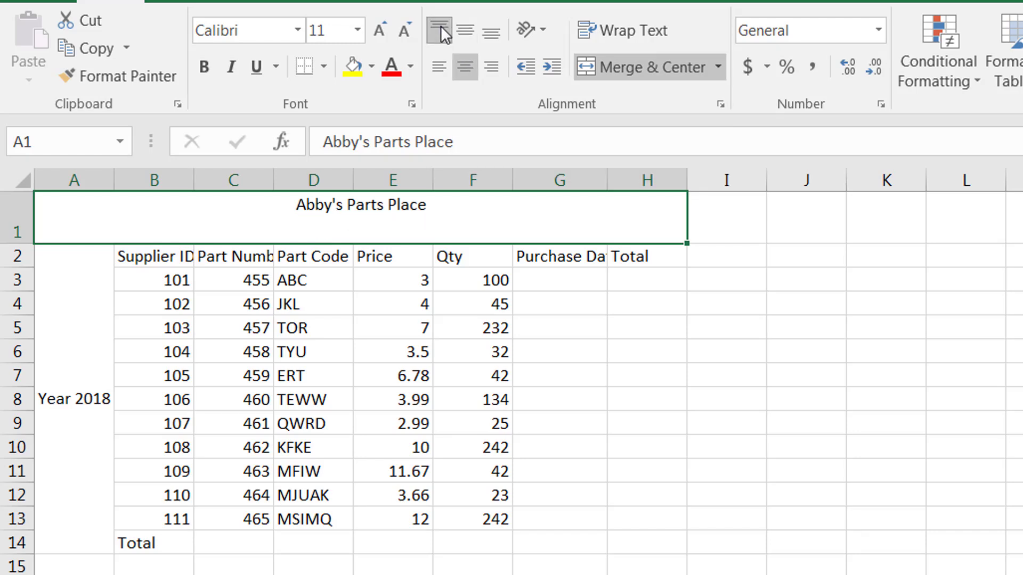
pyautogui.click(467, 33)
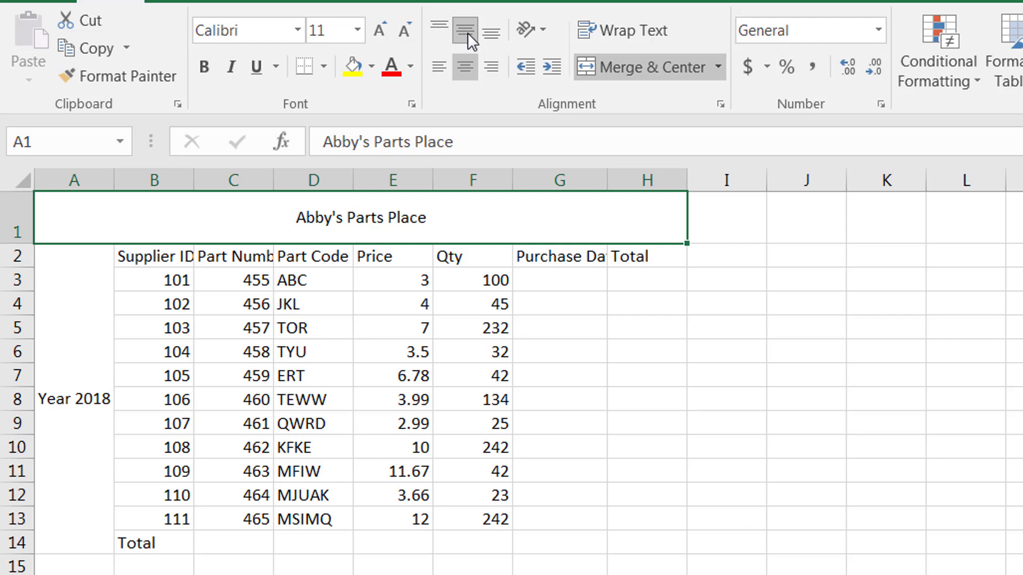
# Step: Apply Rotate Text Up so 'Year 2018' reads upward in merged cell A2:A14
pyautogui.click(72, 325)
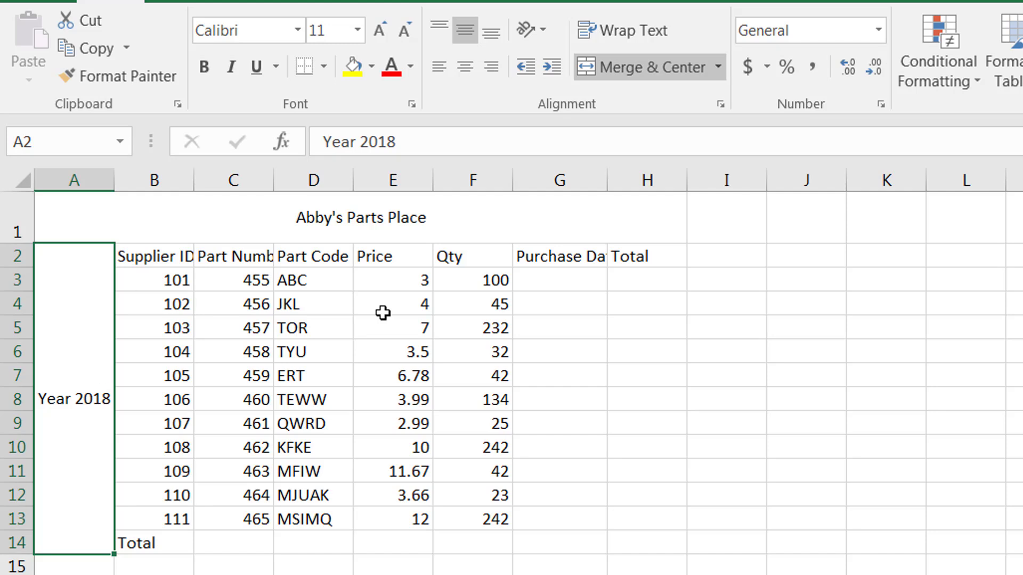
pyautogui.click(544, 31)
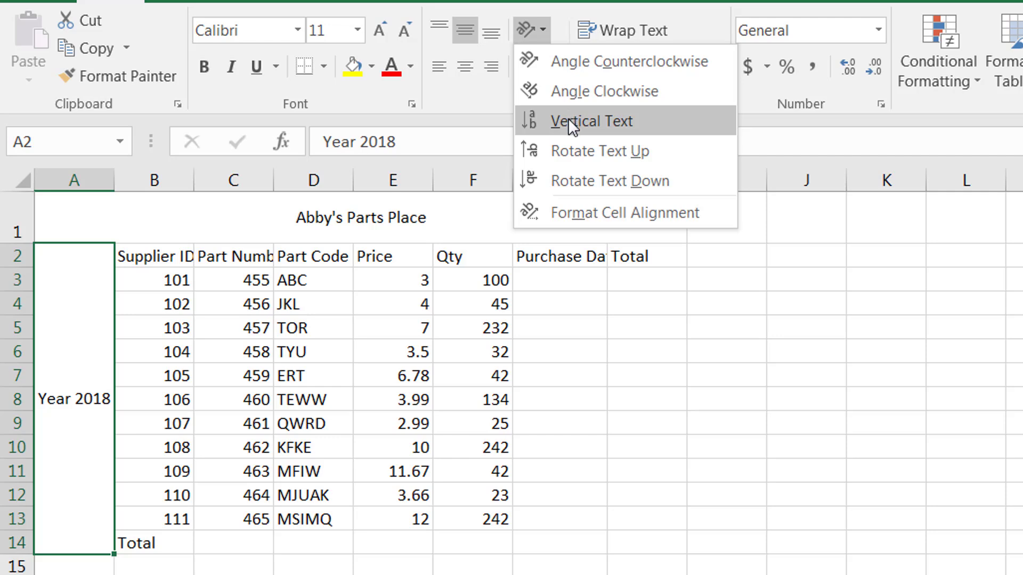
pyautogui.click(572, 152)
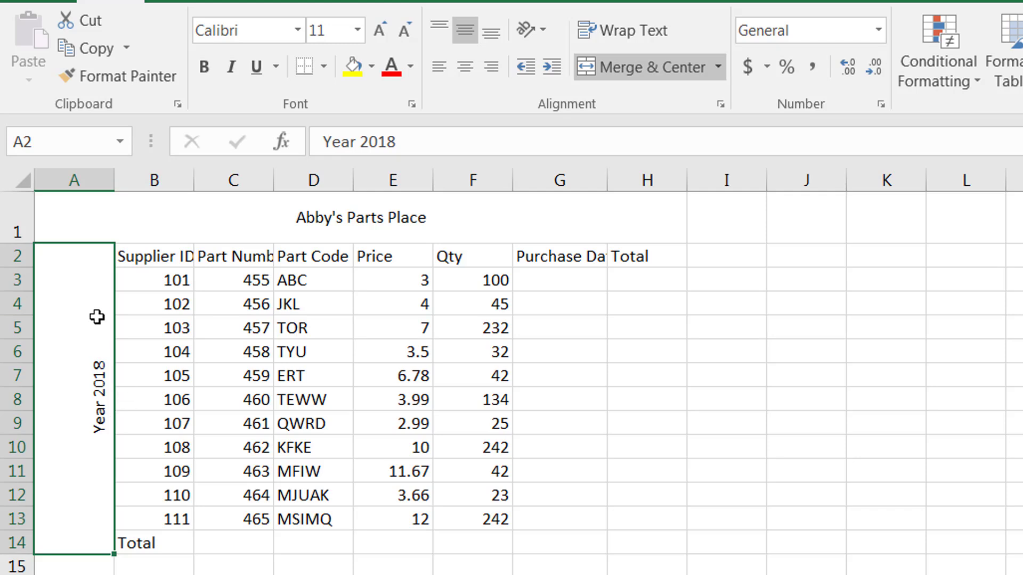
# Step: Set the merged 'Year 2018' label in A2 to font size 20
pyautogui.click(320, 30)
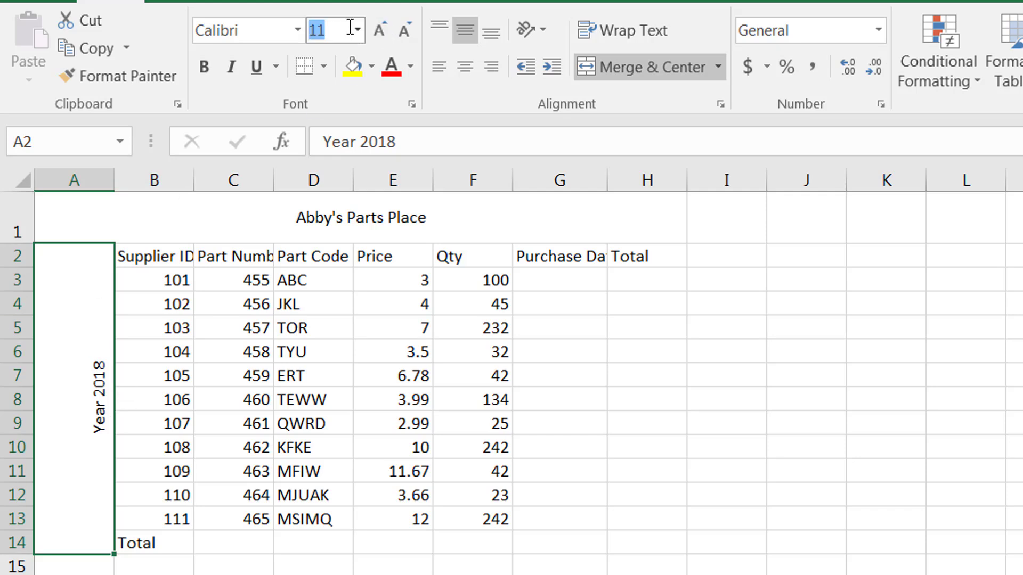
pyautogui.write('20')
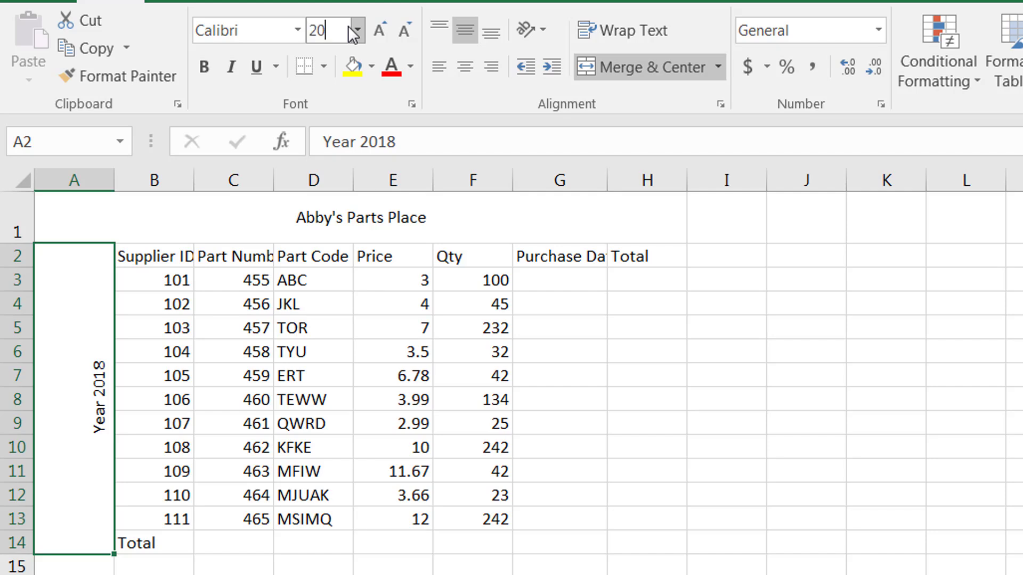
pyautogui.press('Return')
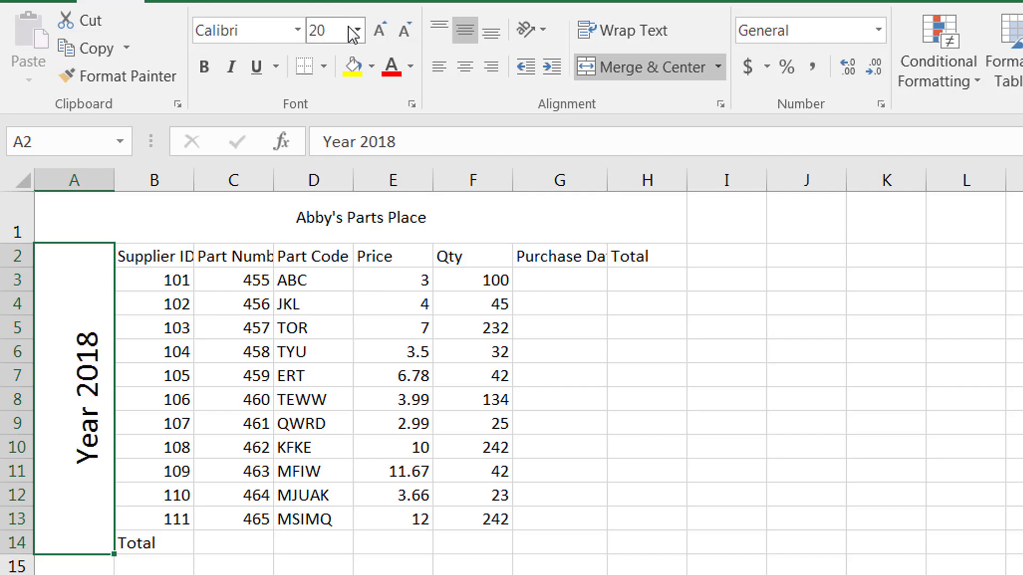
# Step: Set the 'Abby's Parts Place' title in merged A1 to font size 20
pyautogui.click(371, 213)
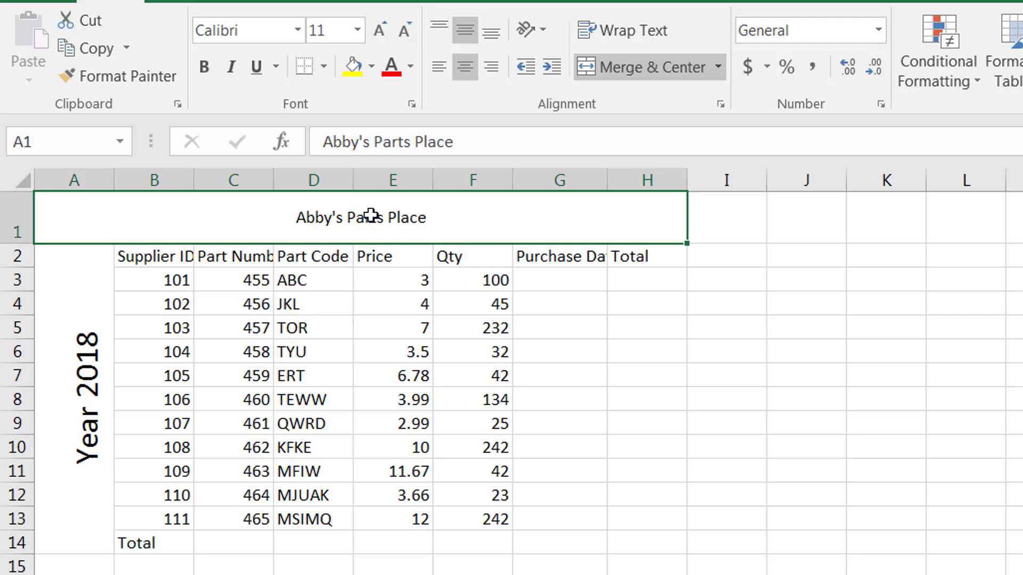
pyautogui.click(334, 34)
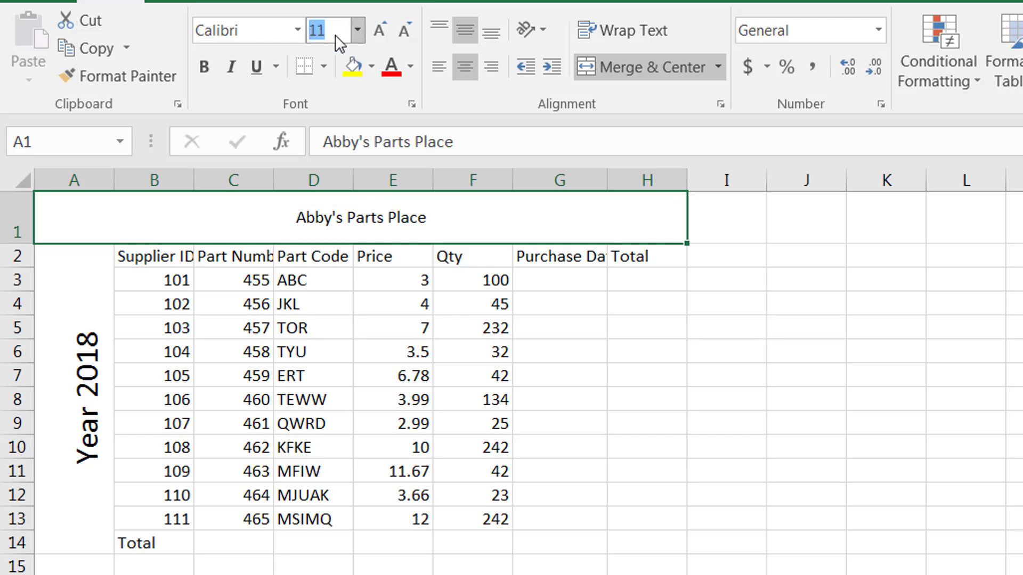
pyautogui.press('Return')
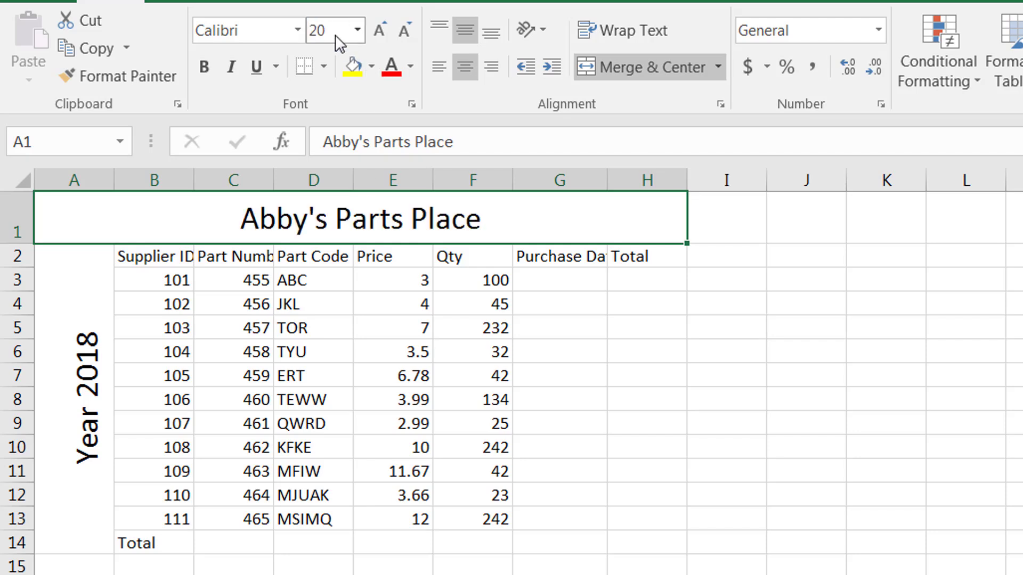
pyautogui.click(602, 350)
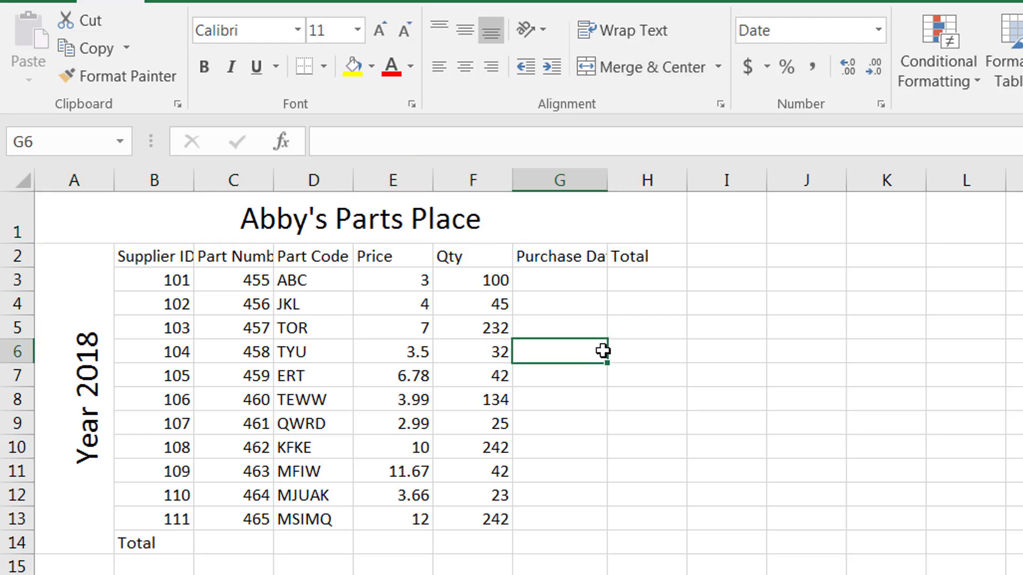